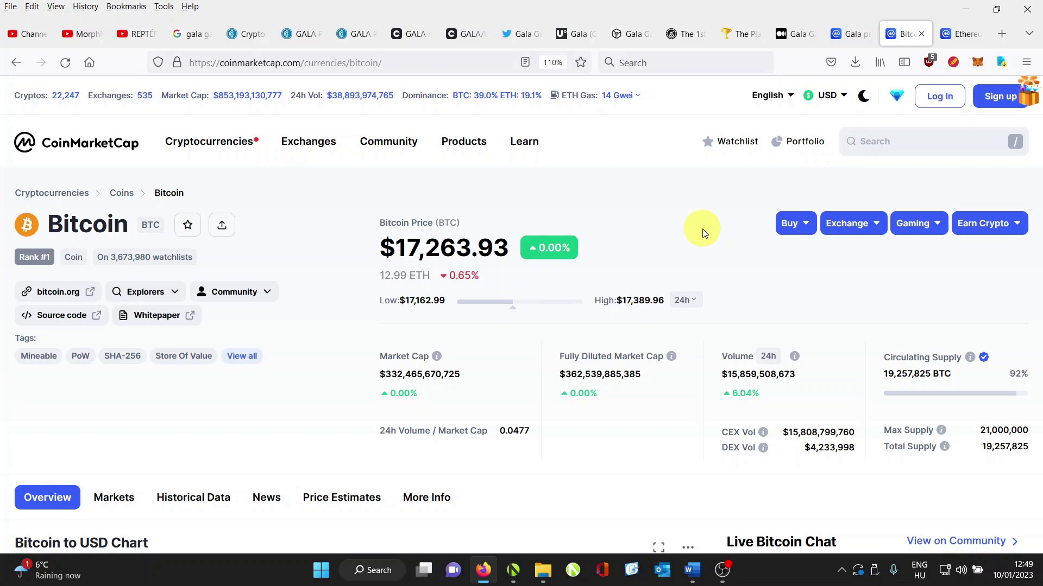
scroll(704, 233, "down", 4)
scroll(703, 233, "down", 1)
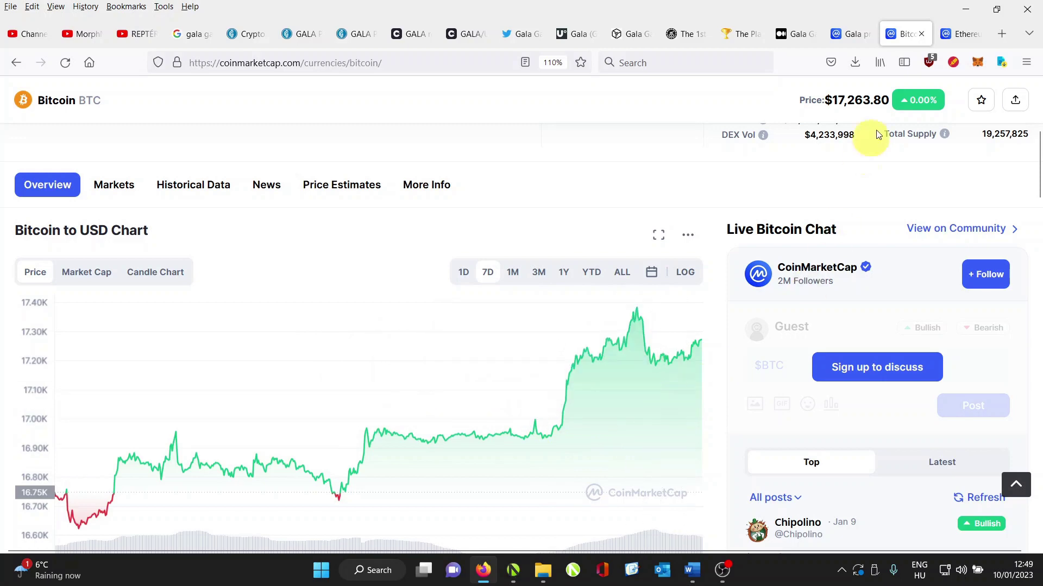
Step: Switch from Bitcoin's price stats to the Ethereum page and its 7-day USD chart
left_click(965, 34)
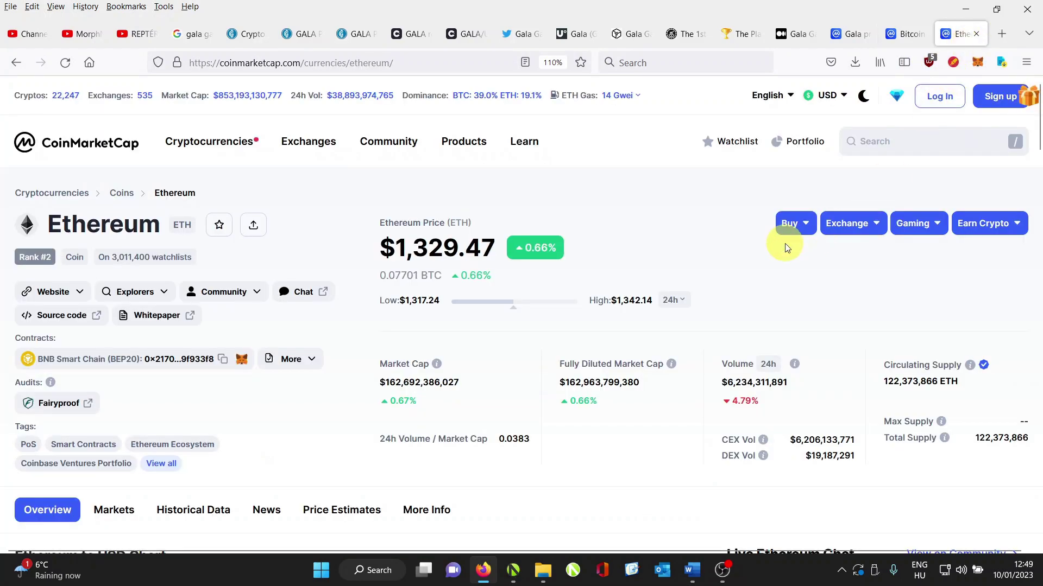
scroll(786, 244, "down", 4)
scroll(718, 350, "down", 2)
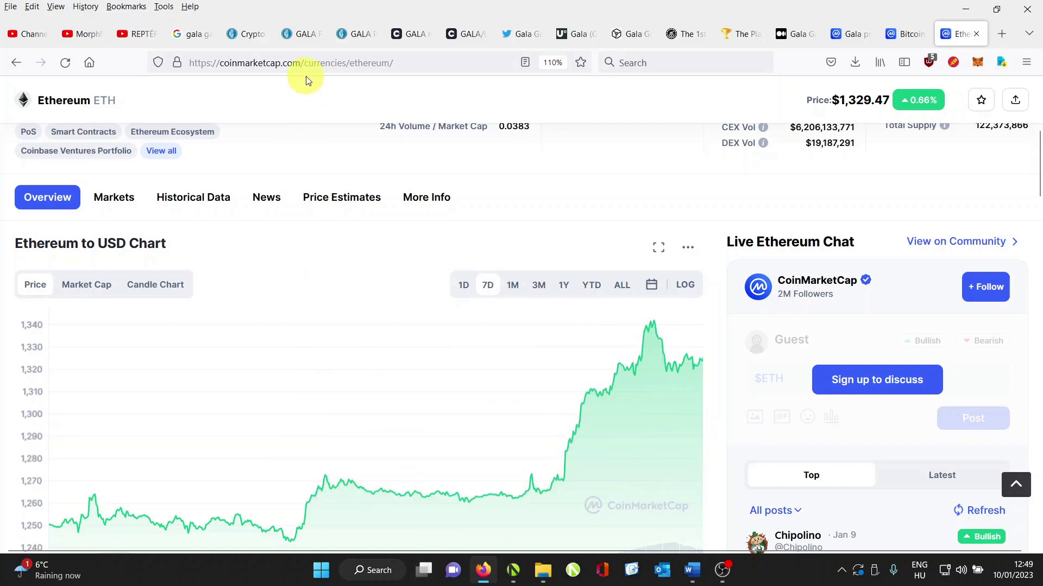
Step: Read the Coingape GALA 62% surge article, then review Gala's CoinMarketCap 7-day chart
left_click(306, 42)
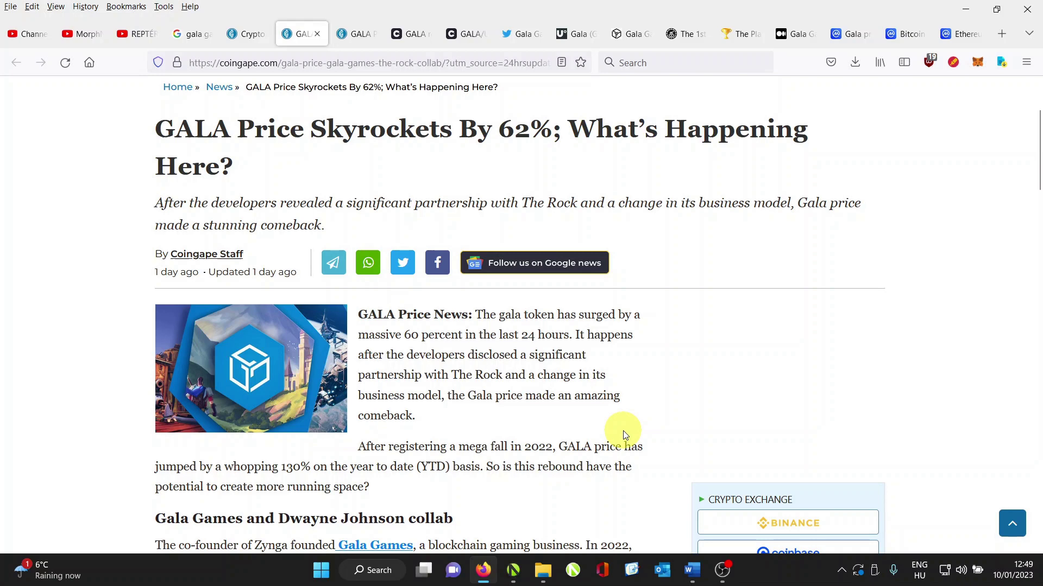
left_click(851, 34)
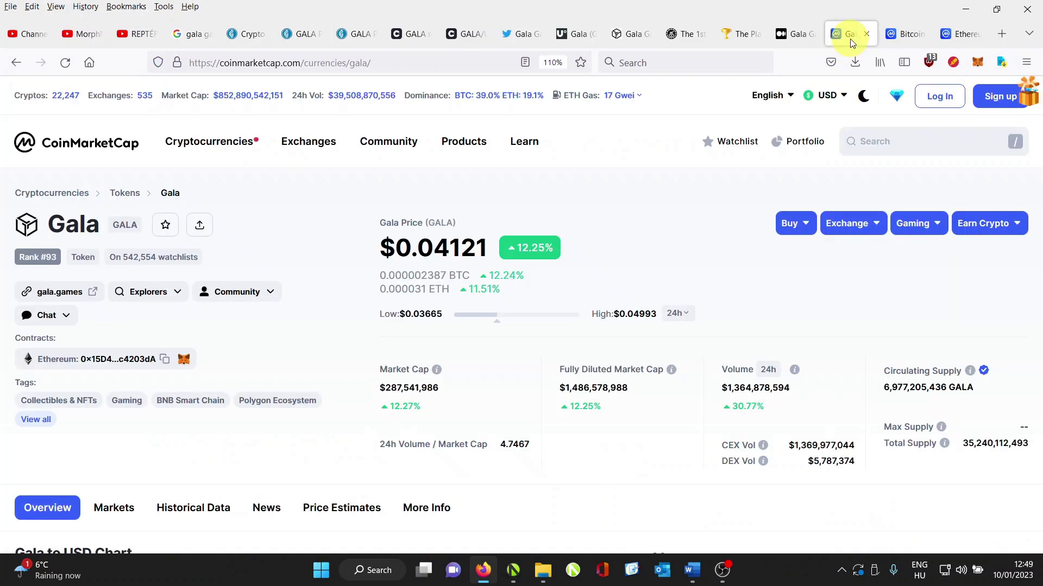
scroll(679, 229, "down", 4)
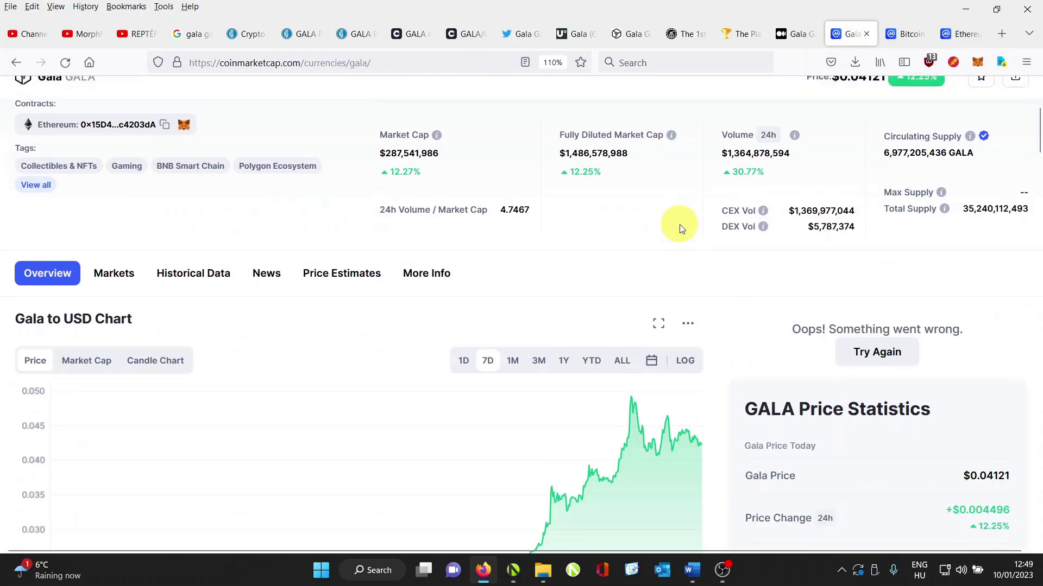
scroll(680, 228, "down", 2)
scroll(652, 244, "down", 1)
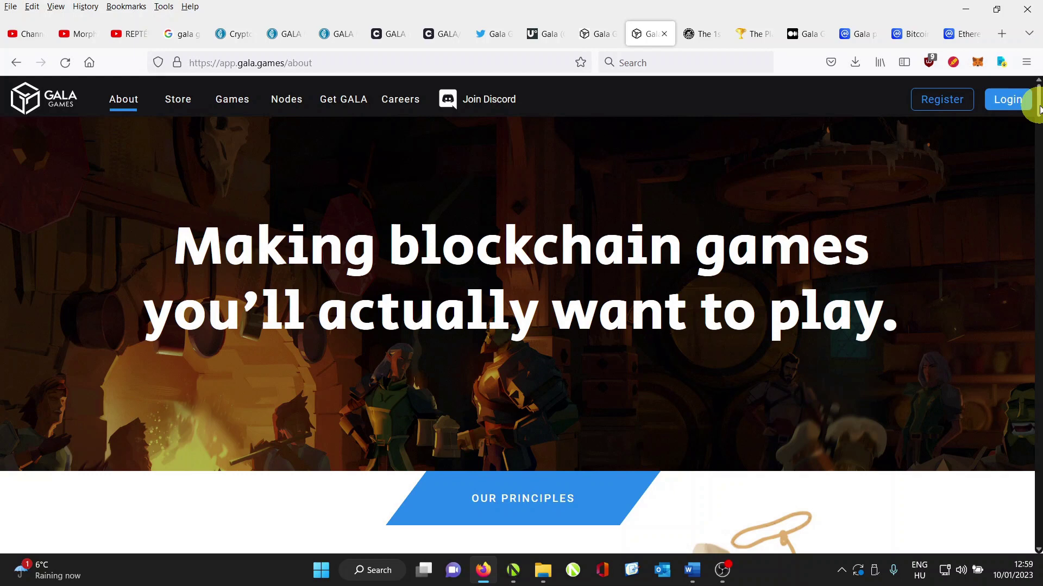
left_click_drag(1036, 102, 1034, 303)
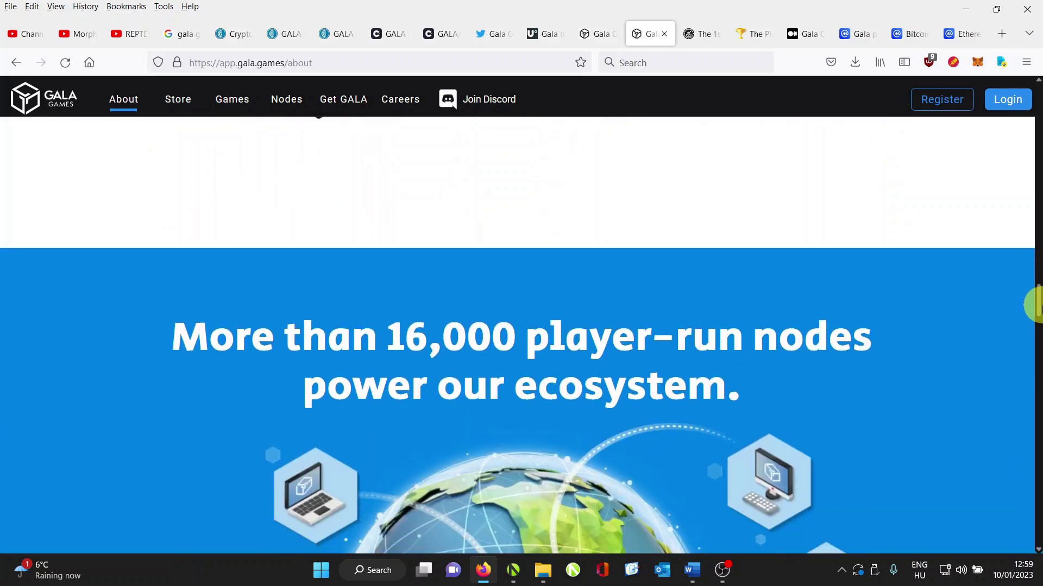
left_click_drag(1033, 303, 1033, 422)
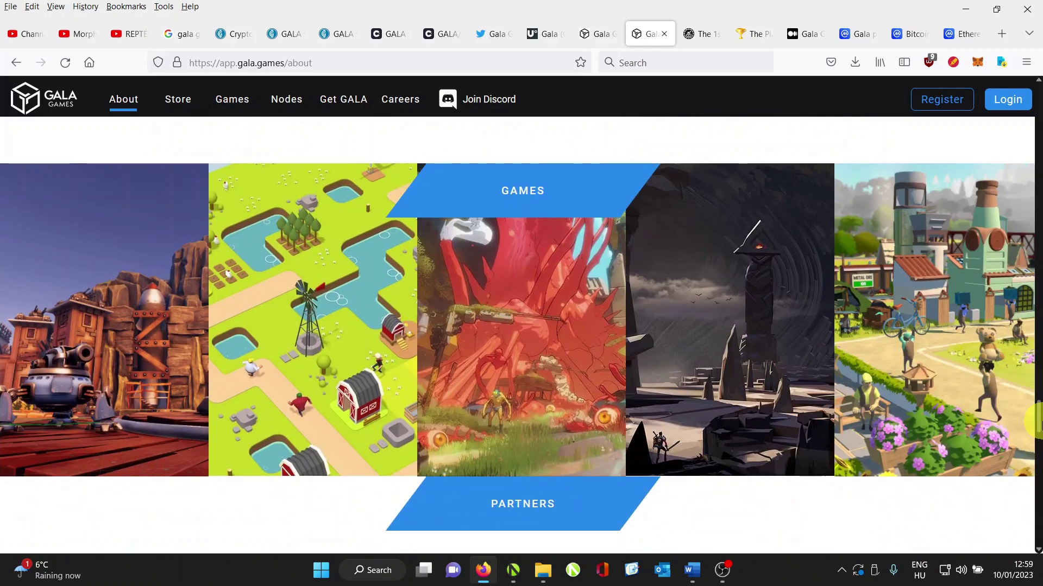
left_click_drag(1033, 422, 1033, 472)
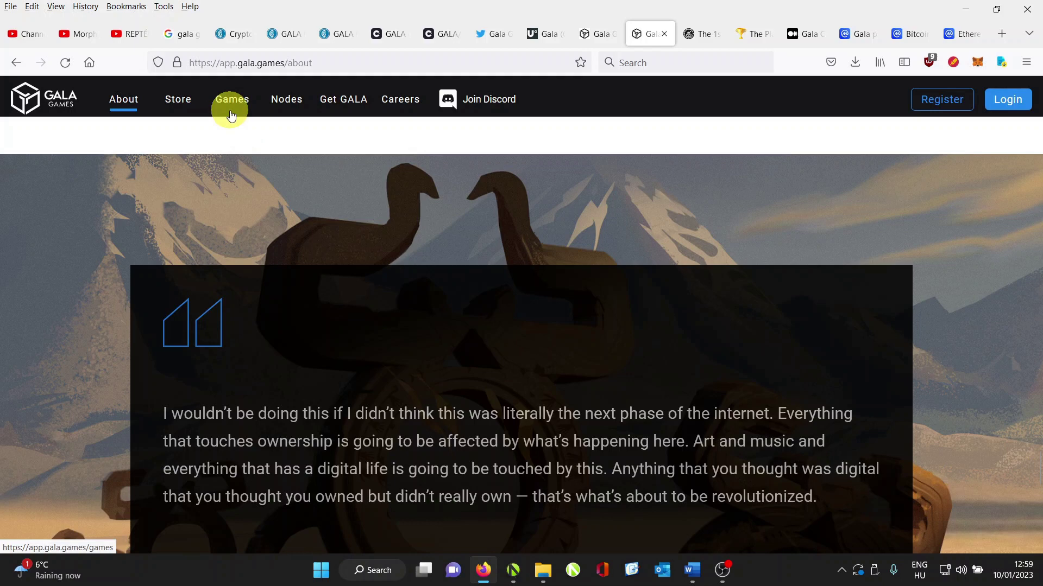
Step: Open the Gala Games listing and browse Spider Tanks, Town Star, GRIT and Fortitude
left_click(232, 103)
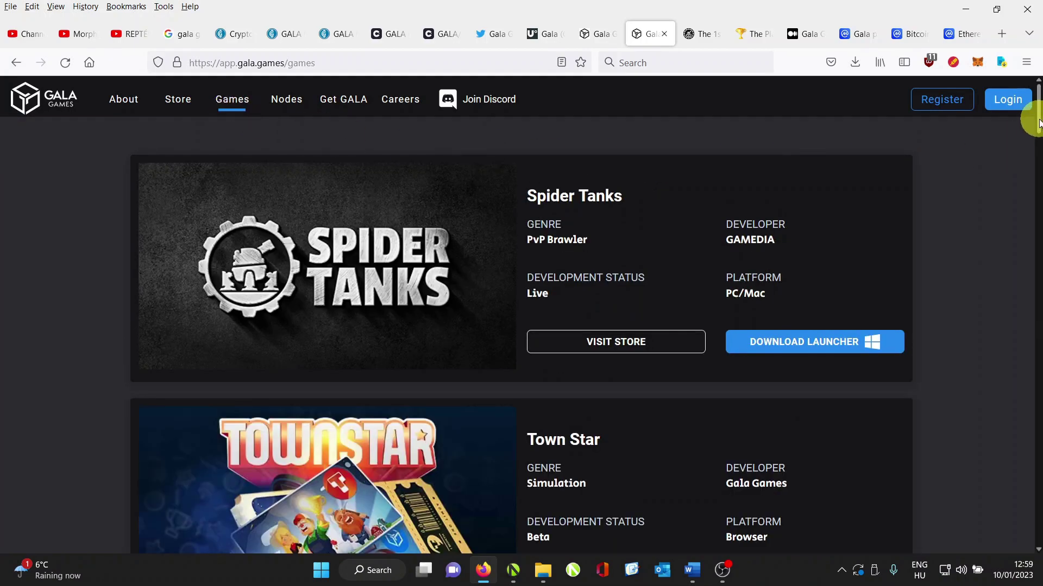
left_click_drag(1036, 122, 1033, 342)
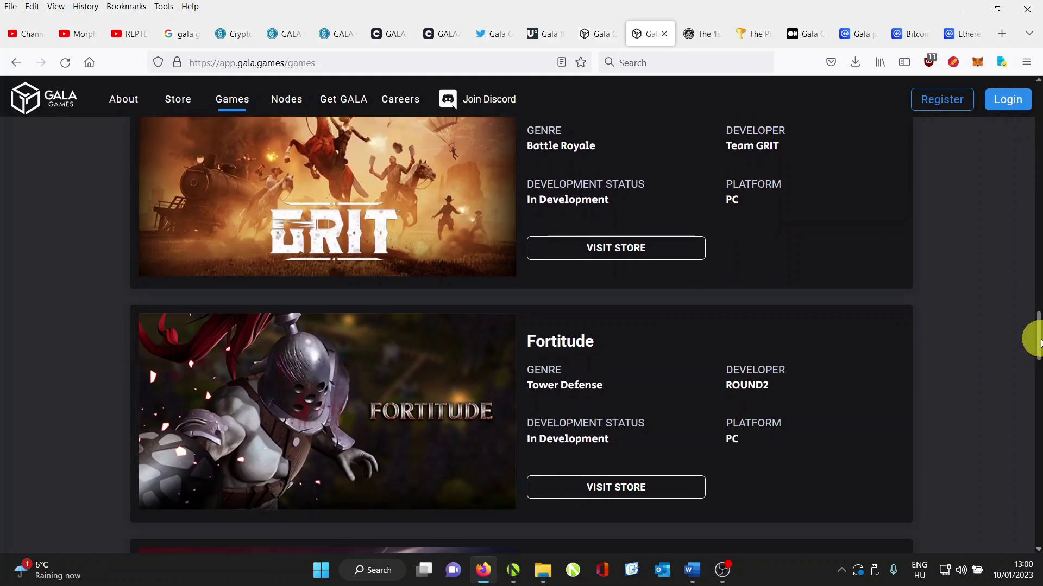
Step: View the Town Star homepage, then return to the Gala Games About milestone figures
left_click(756, 35)
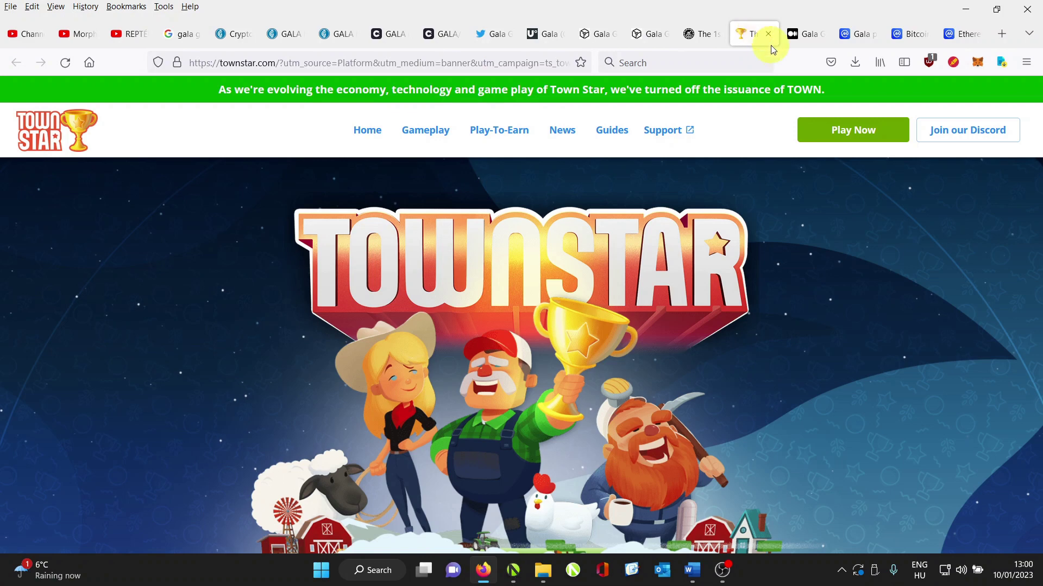
left_click_drag(1036, 97, 1036, 277)
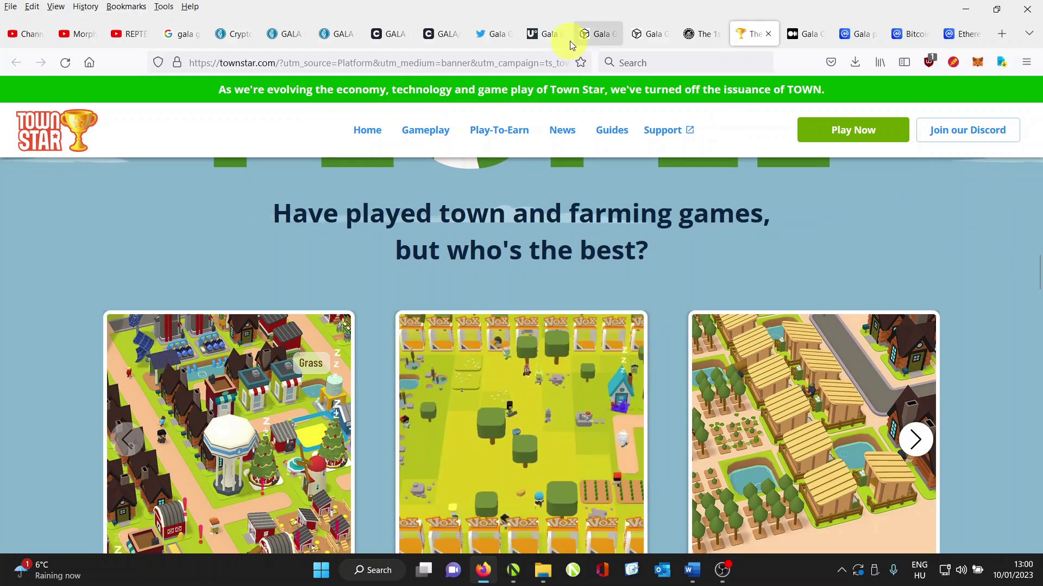
left_click(600, 34)
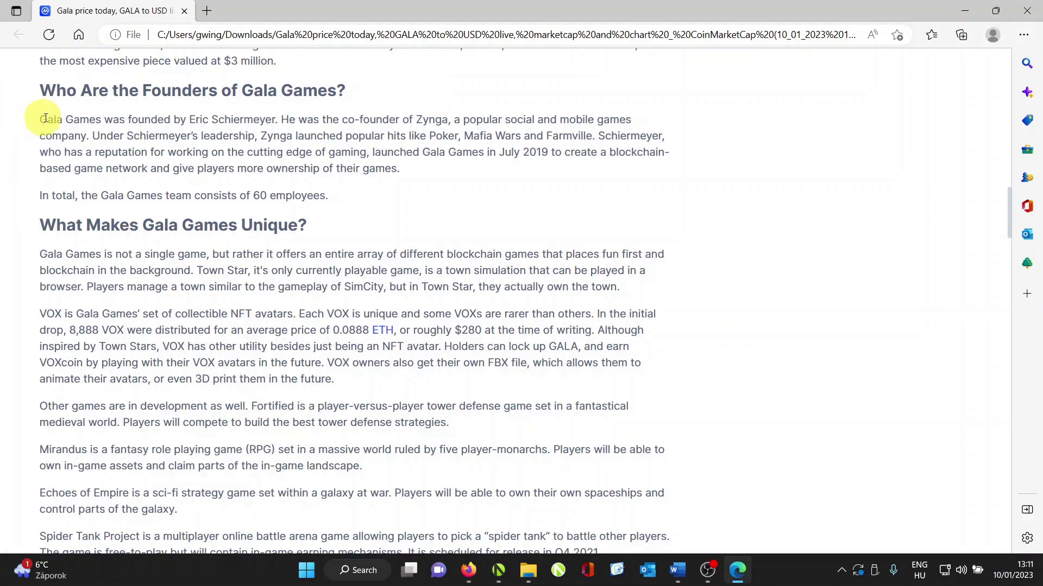
Step: Highlight the opening two lines about Gala's founder, then clear the highlight
left_click_drag(50, 120, 437, 127)
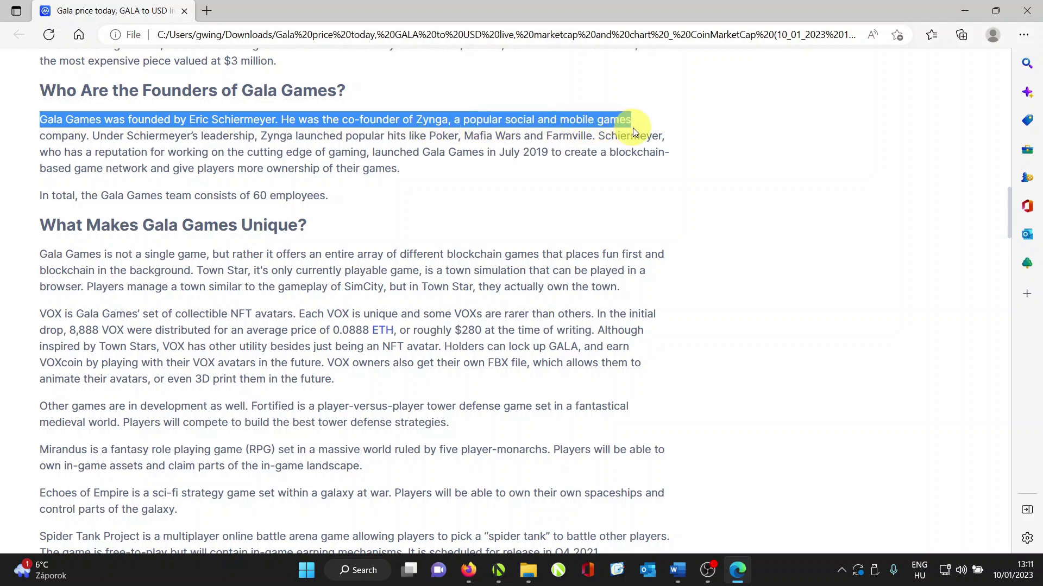
left_click_drag(621, 128, 637, 135)
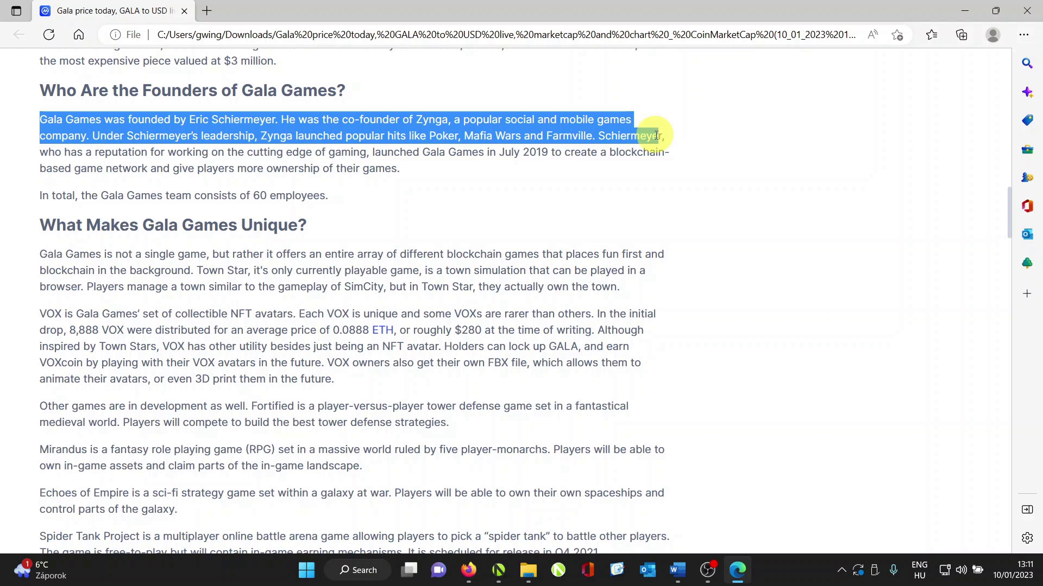
left_click(467, 204)
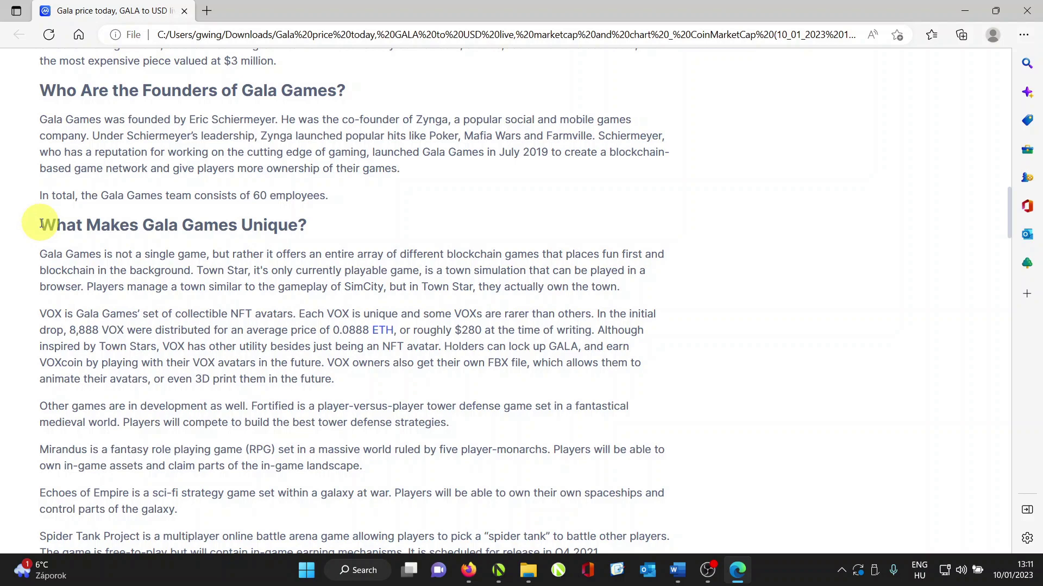
Step: Highlight the 'What Makes Gala Games Unique?' heading and paragraph, then clear it
left_click_drag(41, 225, 317, 241)
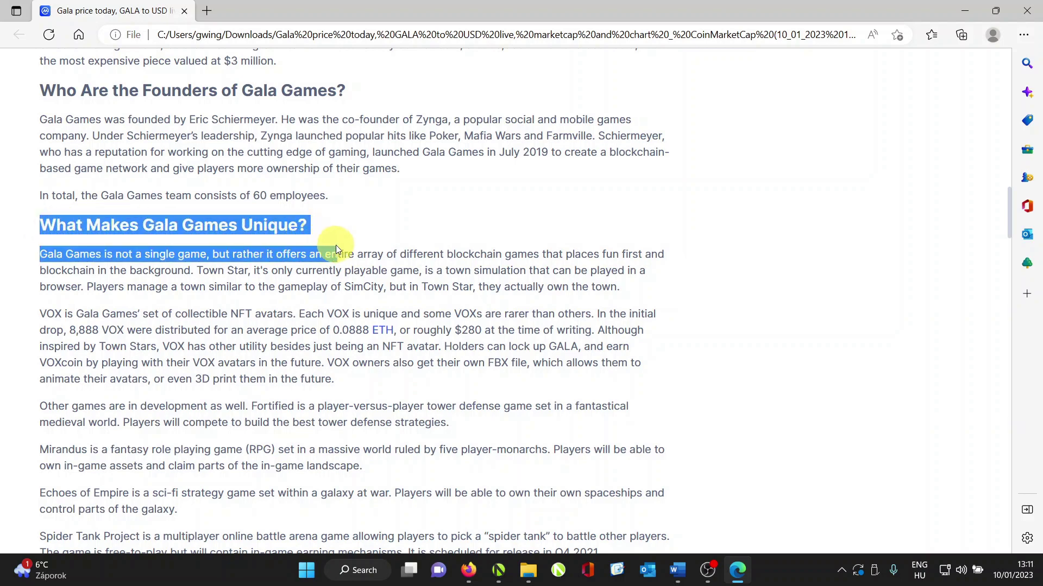
mouse_move(397, 249)
left_mouse_down()
mouse_move(658, 256)
mouse_move(666, 268)
left_mouse_up()
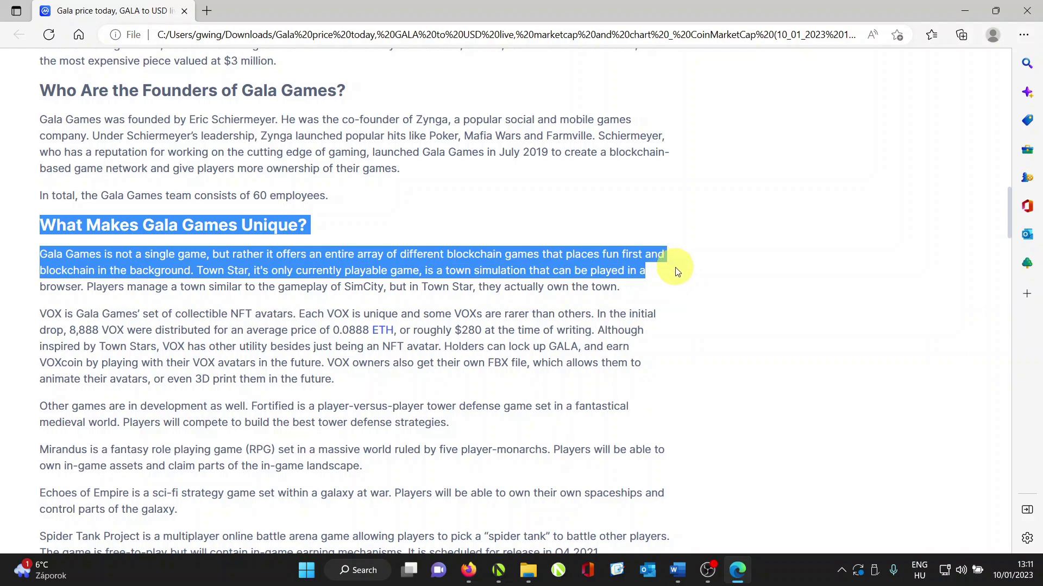
left_click_drag(679, 281, 681, 286)
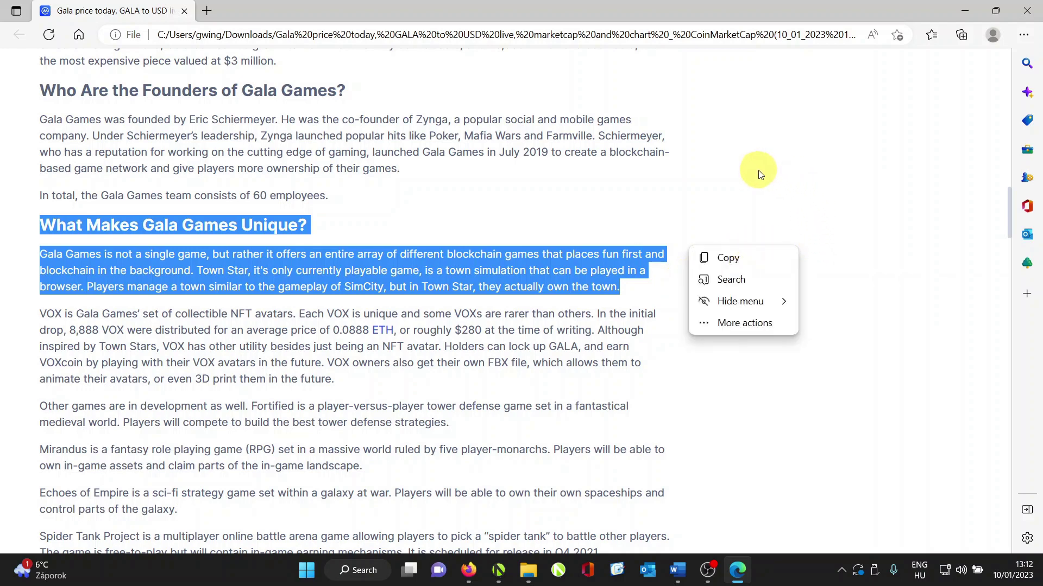
left_click(741, 173)
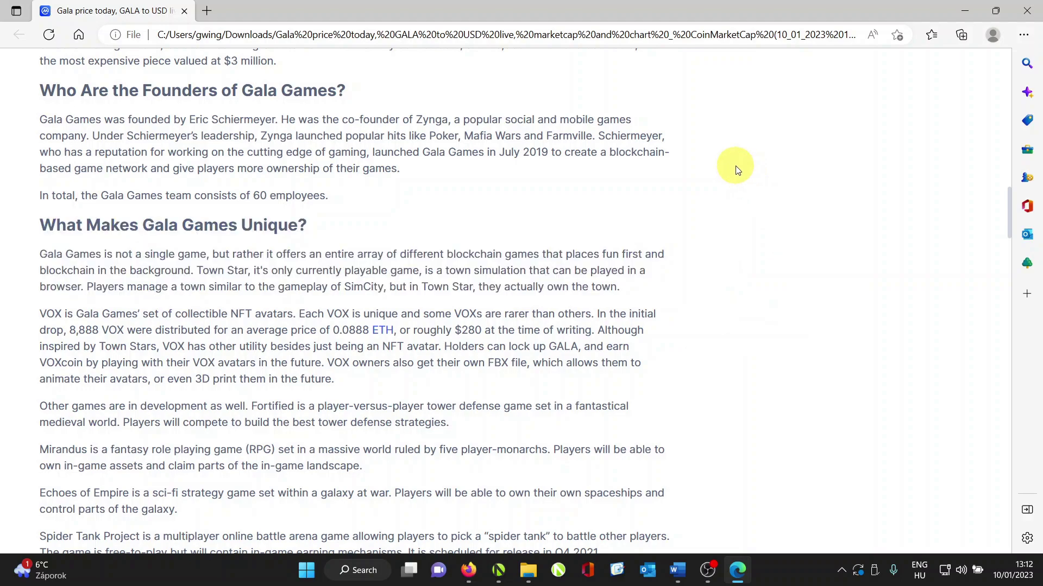
scroll(725, 145, "up", 5)
scroll(721, 139, "up", 5)
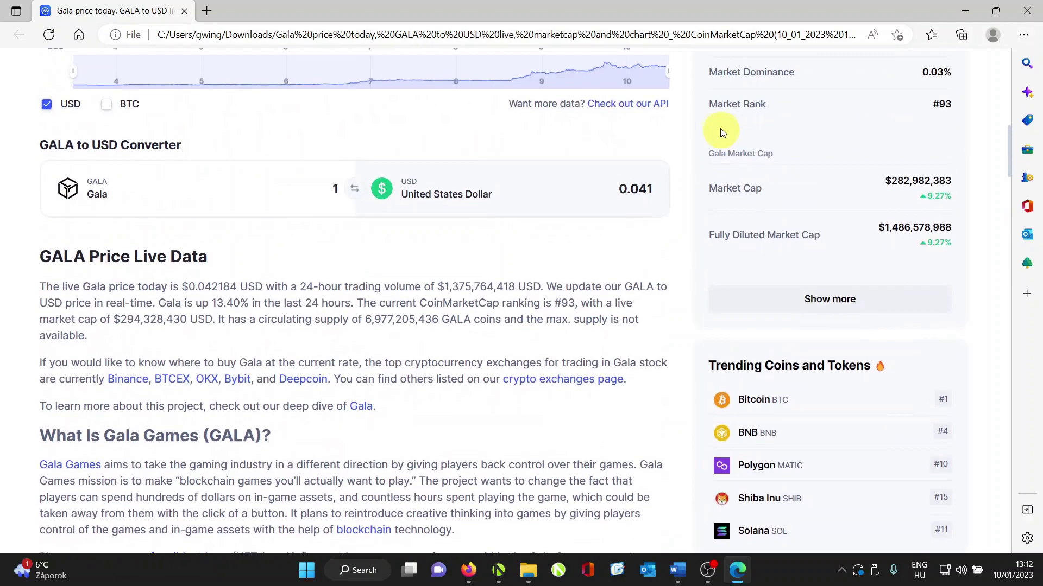
scroll(719, 122, "up", 5)
scroll(717, 119, "up", 3)
scroll(719, 118, "up", 5)
scroll(717, 118, "up", 3)
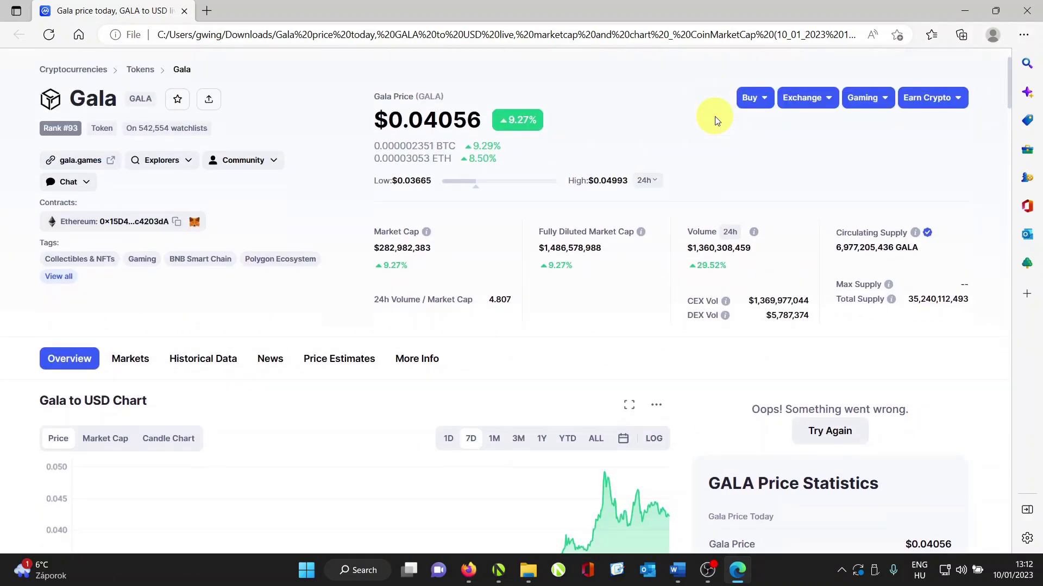
scroll(717, 118, "up", 3)
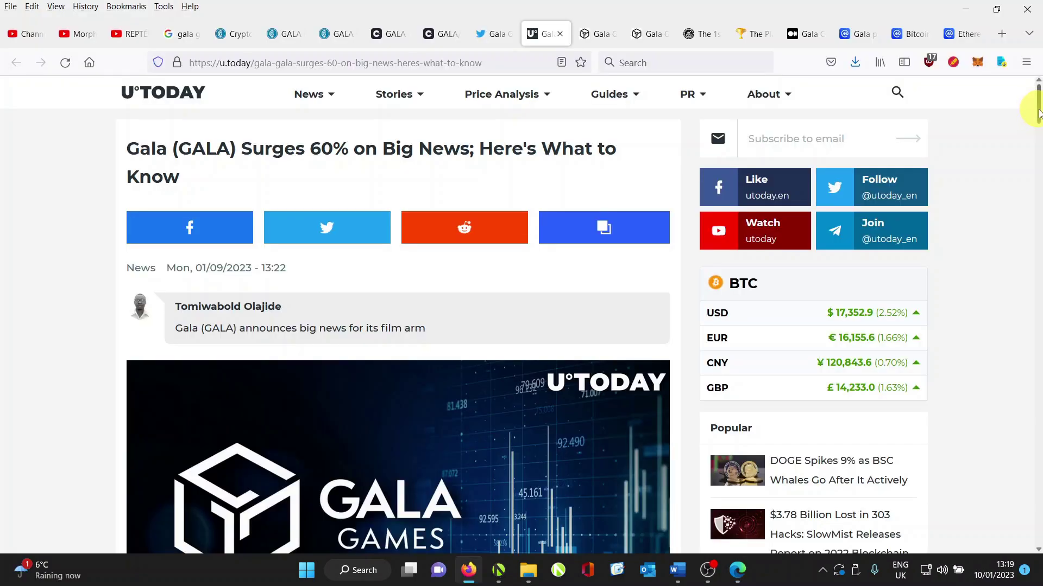
left_click_drag(1037, 114, 1038, 181)
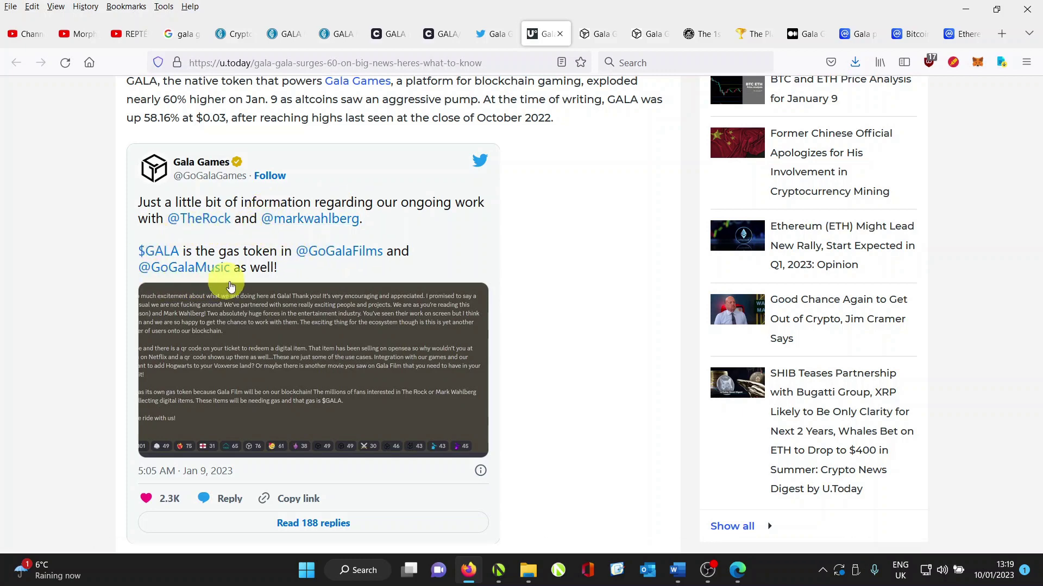
scroll(590, 244, "down", 3)
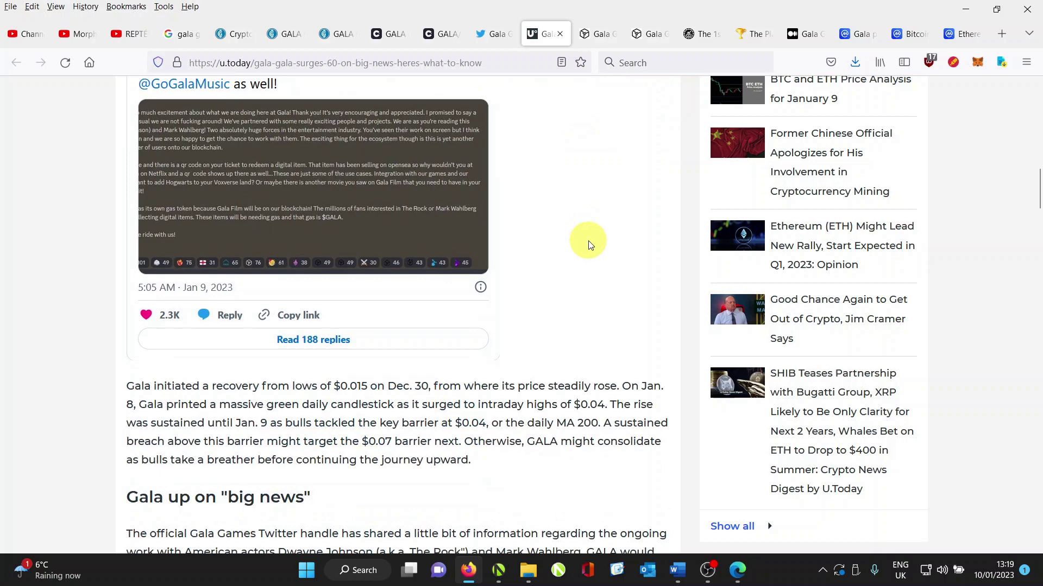
scroll(590, 245, "down", 2)
scroll(590, 244, "down", 3)
scroll(590, 244, "down", 1)
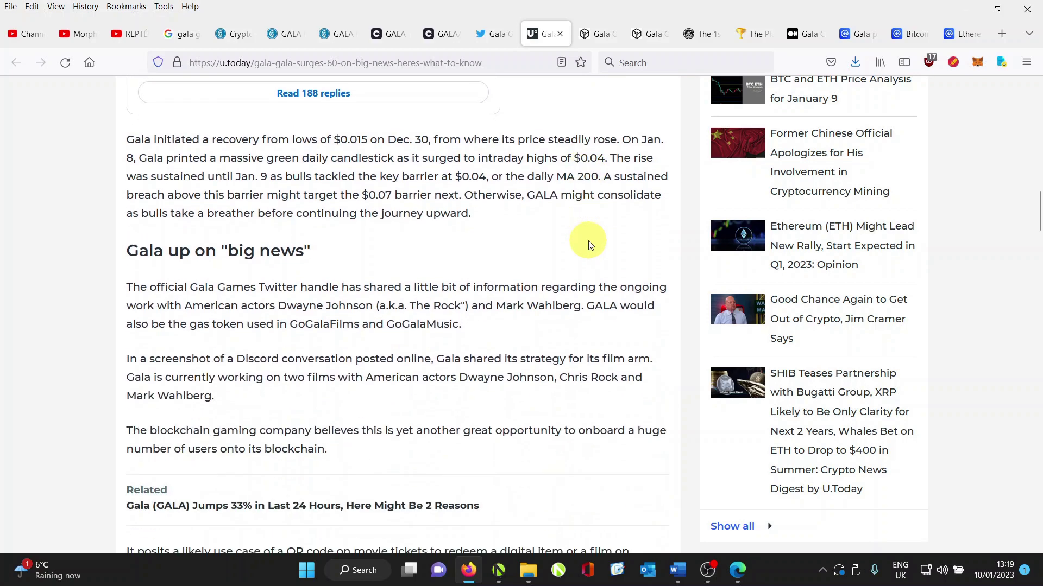
scroll(589, 245, "down", 1)
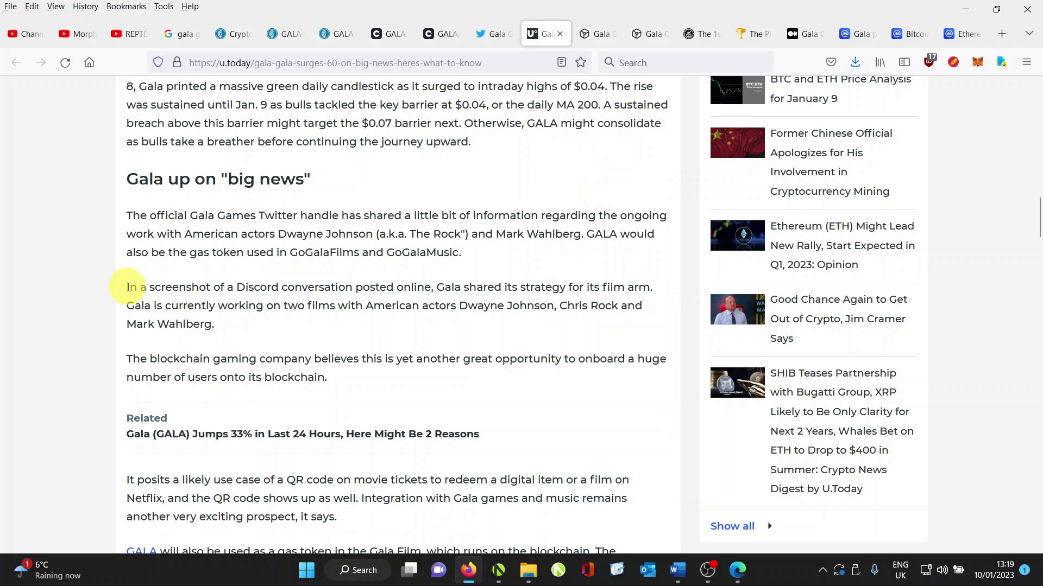
Step: Highlight the film strategy paragraph and the following paragraph on onboarding users
left_click_drag(126, 287, 212, 325)
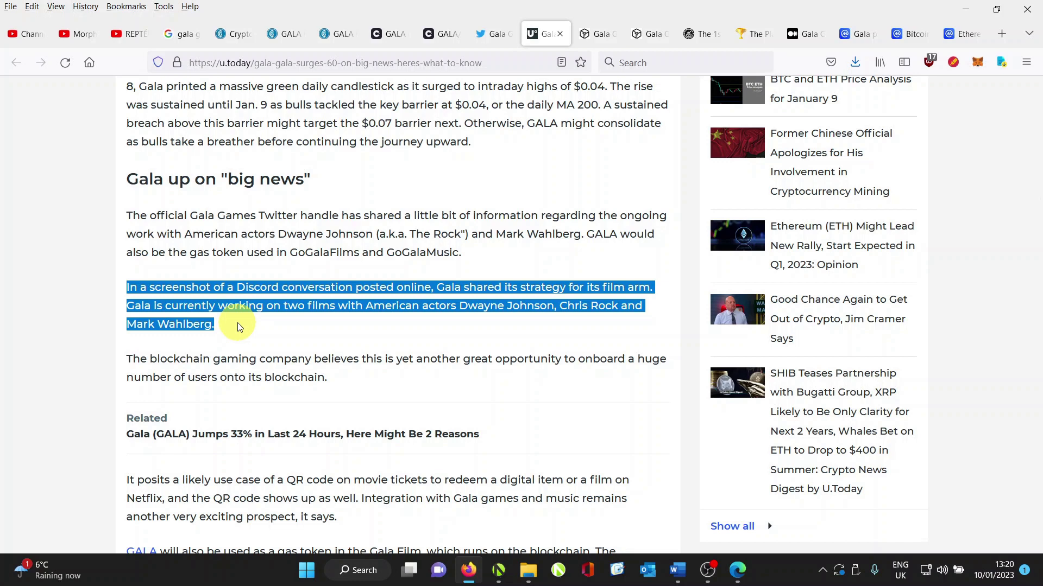
mouse_move(244, 343)
left_mouse_down()
mouse_move(323, 381)
mouse_move(354, 384)
left_mouse_up()
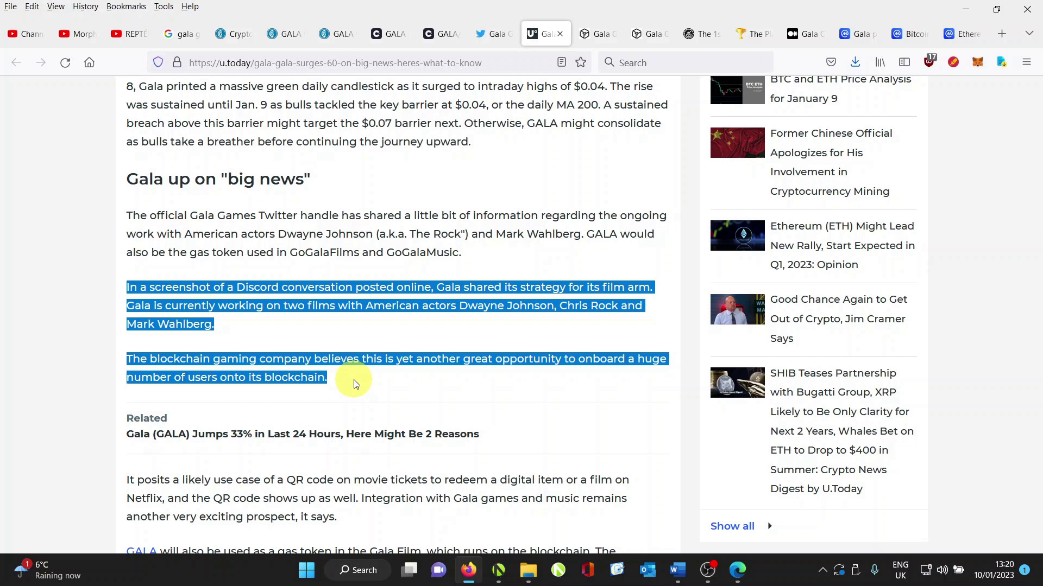
scroll(353, 383, "down", 3)
Step: Highlight paragraphs on ticket QR codes, GALA gas token, mobile gaming, and the desktop/mobile quote
left_click(116, 193)
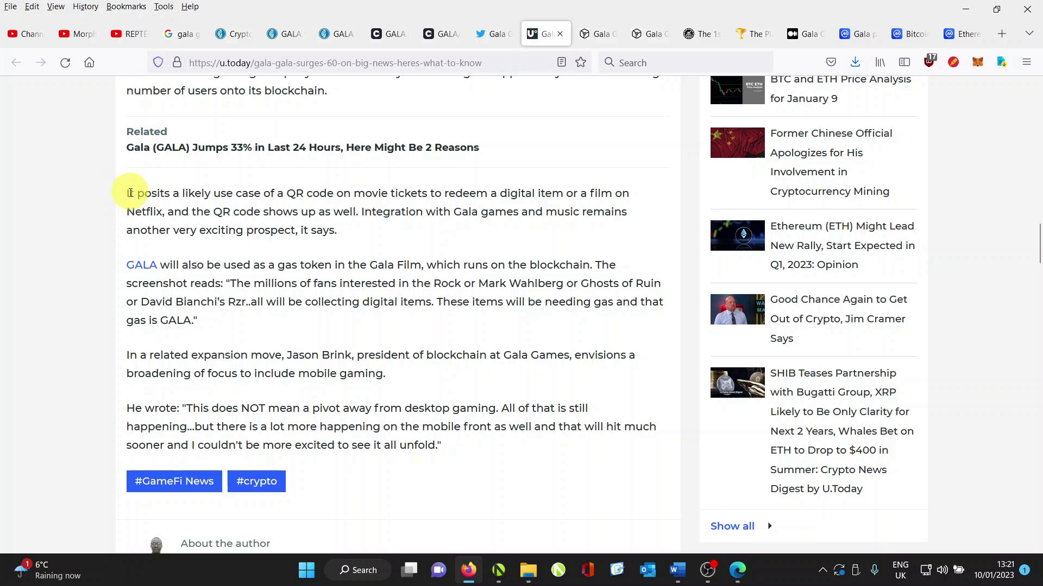
left_click_drag(126, 193, 356, 238)
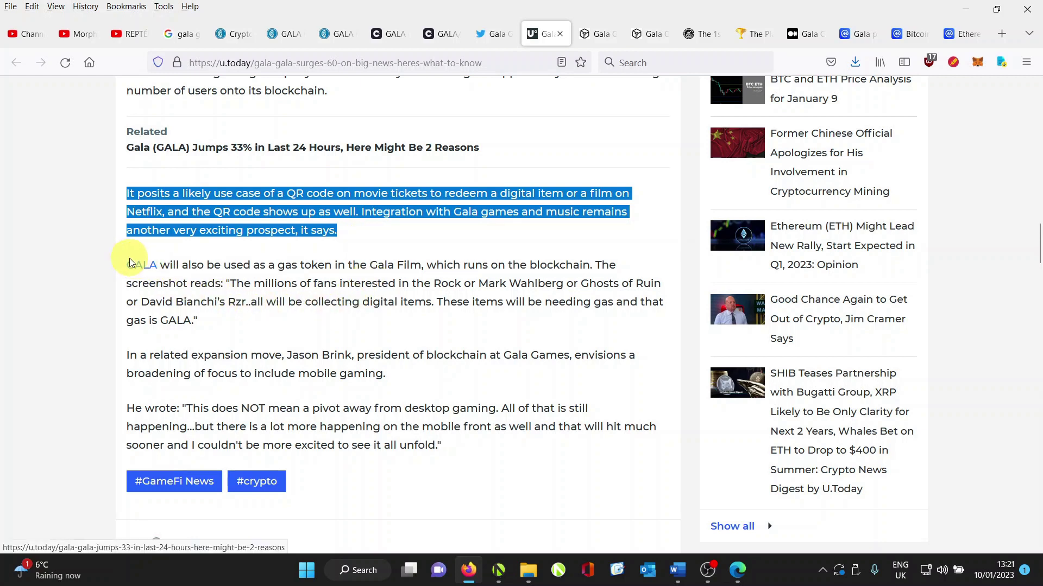
mouse_move(162, 265)
left_mouse_down()
mouse_move(285, 309)
mouse_move(287, 322)
left_mouse_up()
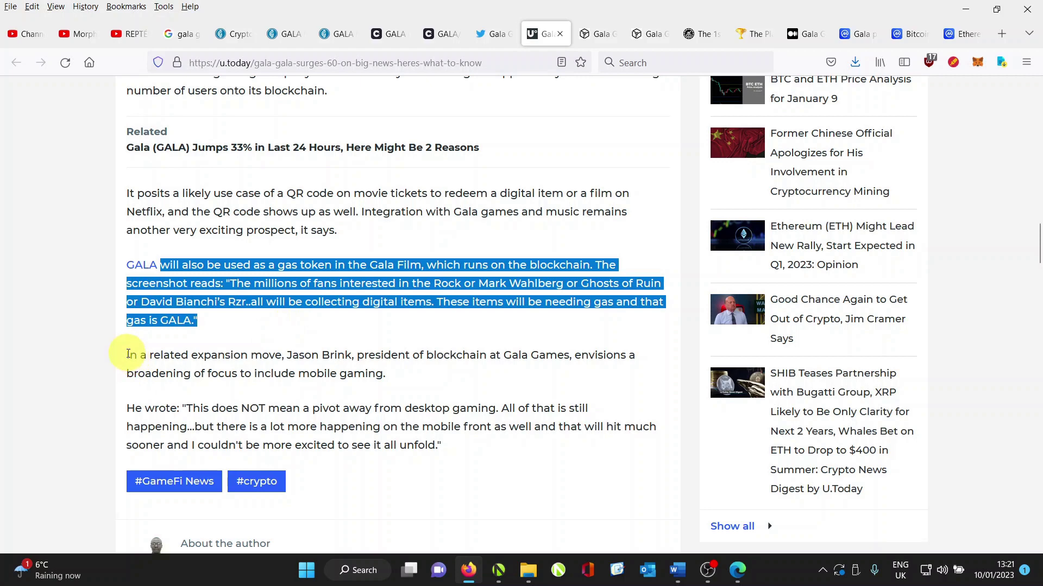
left_click_drag(128, 355, 434, 385)
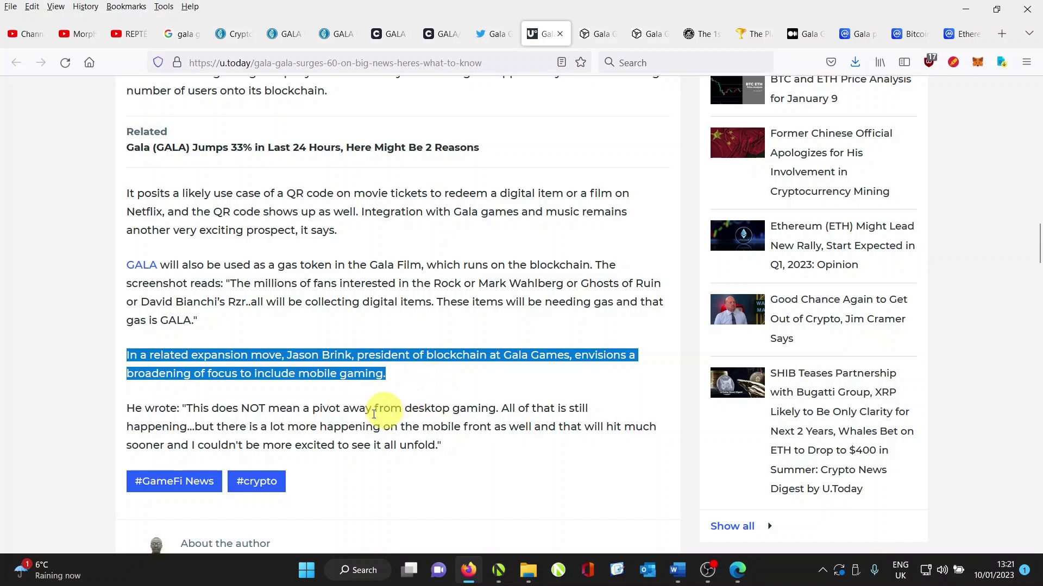
left_click_drag(128, 407, 651, 440)
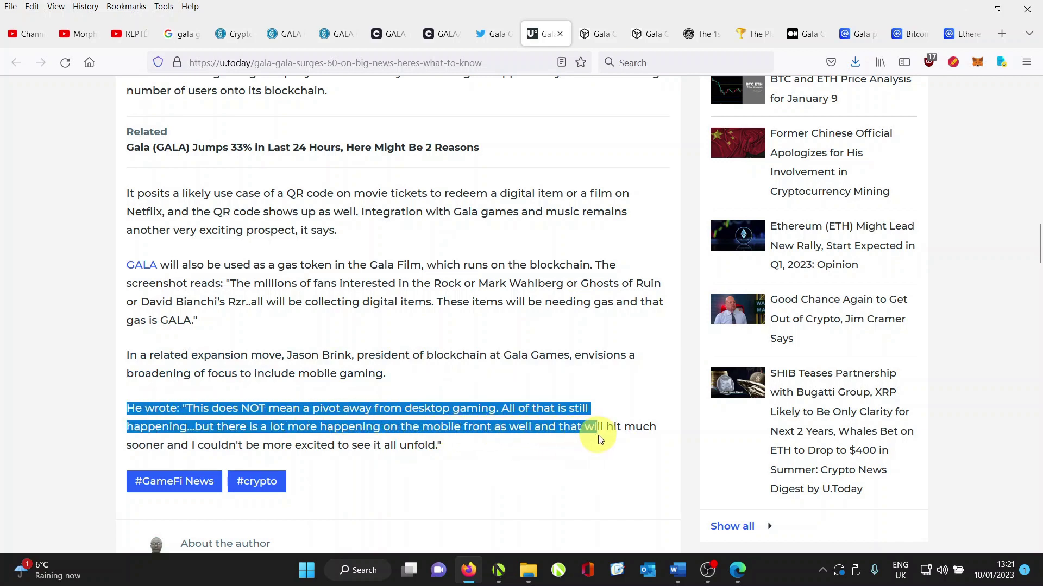